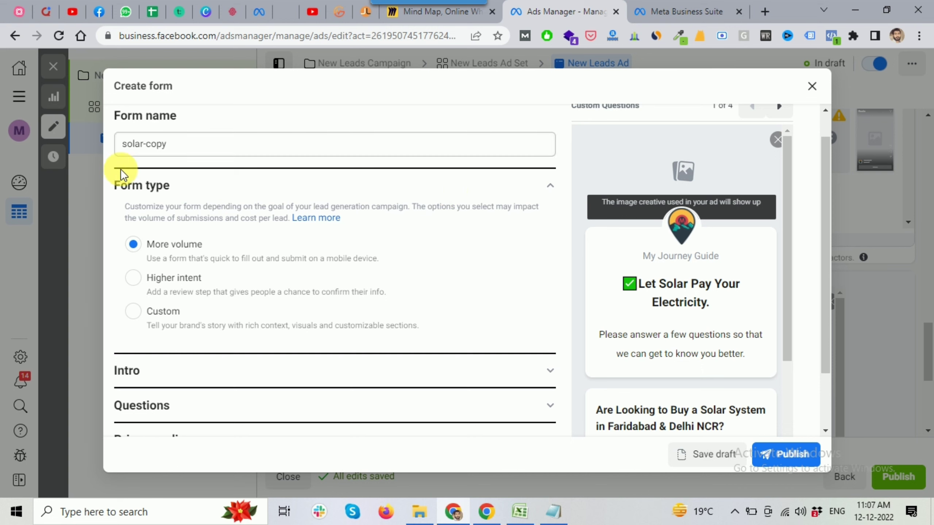
pyautogui.moveTo(112, 118); pyautogui.dragTo(177, 142)
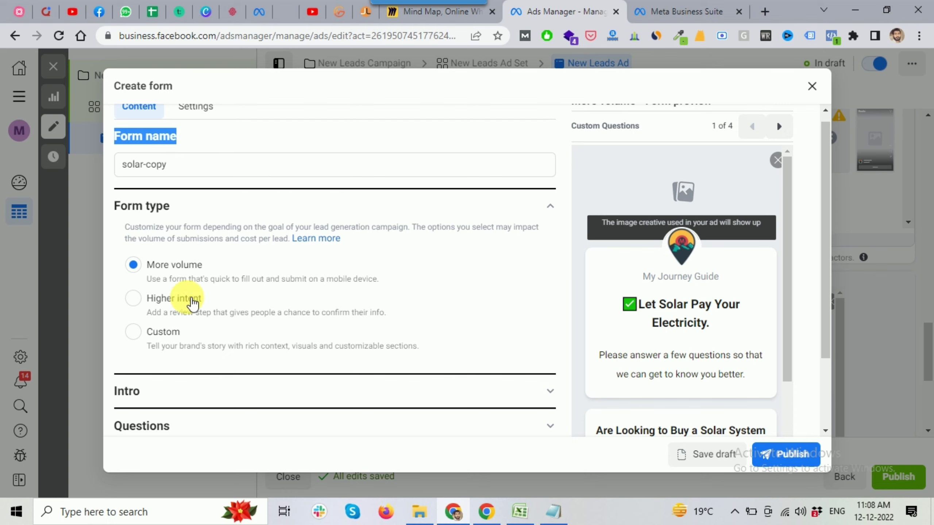
pyautogui.scroll(-2, 180, 290)
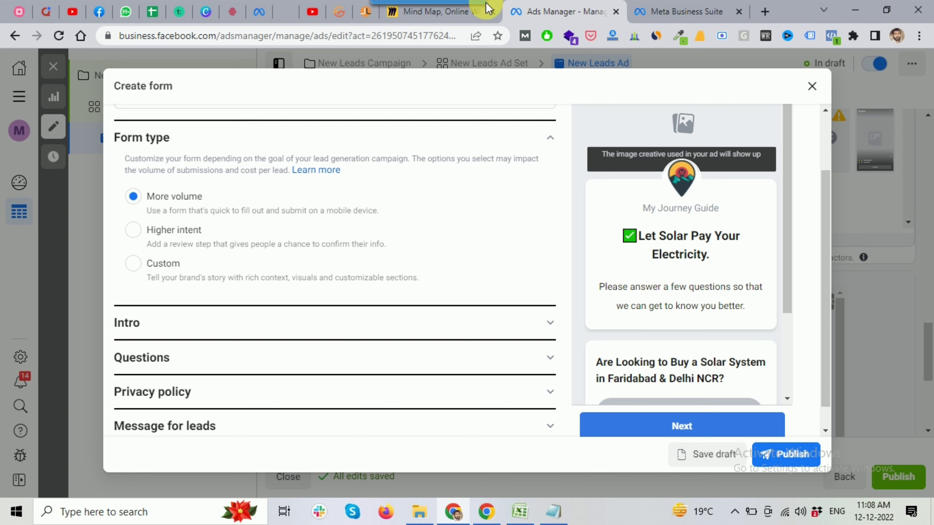
pyautogui.click(454, 21)
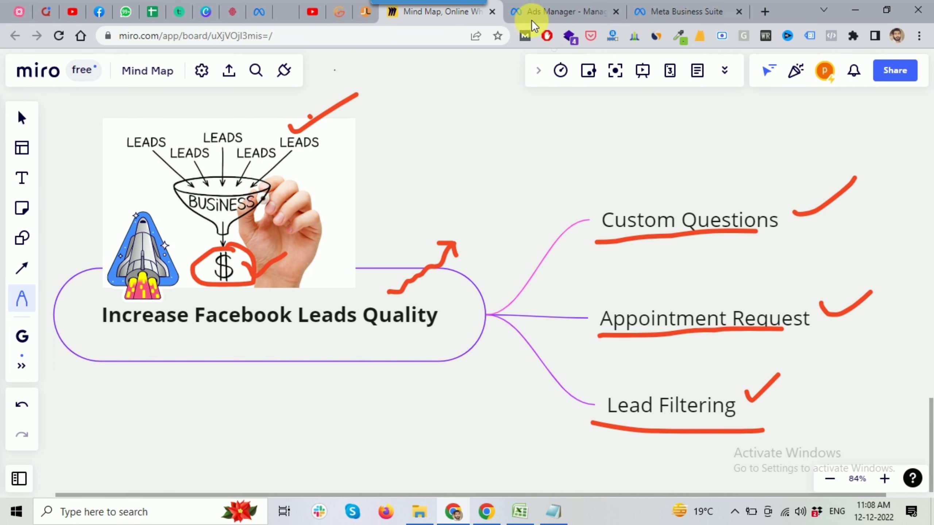
pyautogui.click(538, 13)
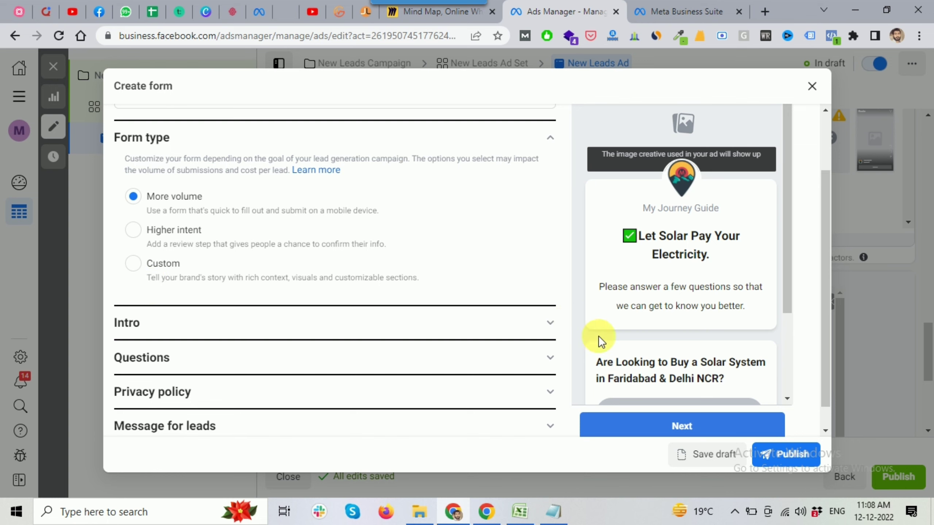
# Expand the form's Questions section and dismiss the "Save time on follow-ups" tip
pyautogui.click(547, 322)
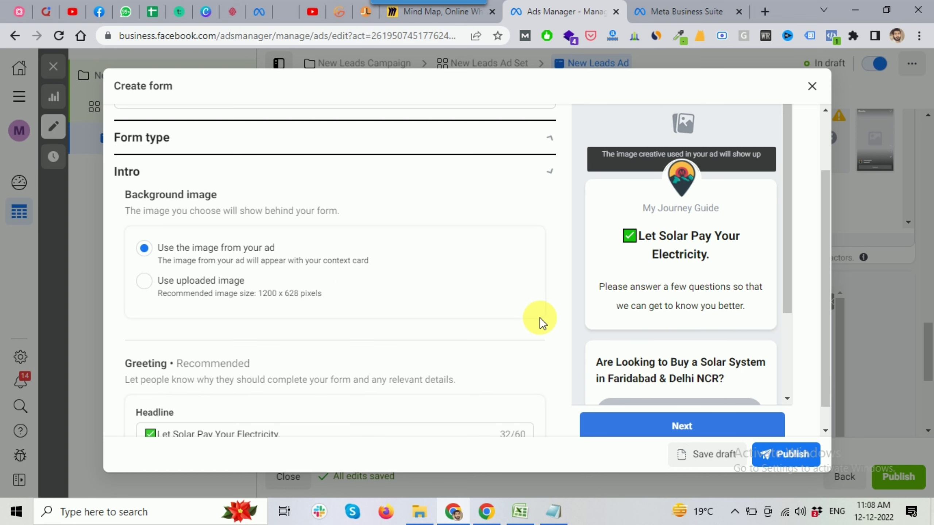
pyautogui.click(551, 176)
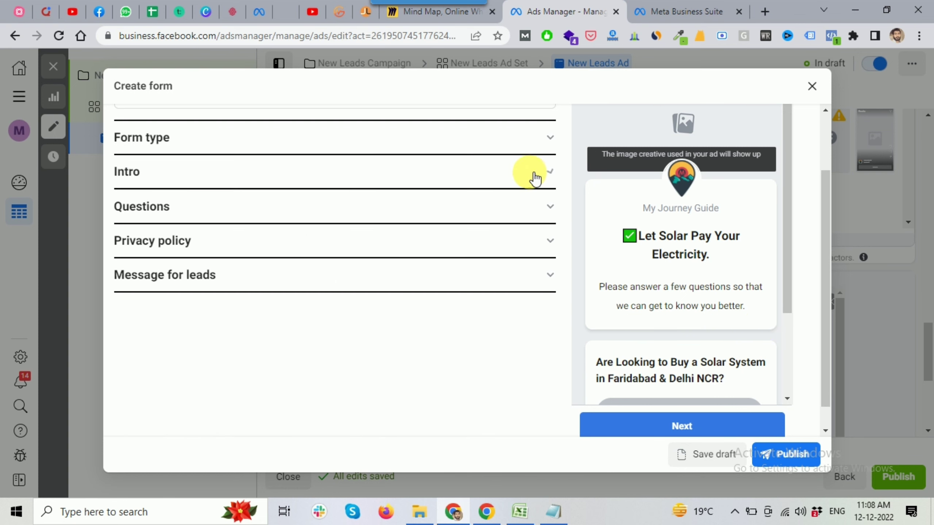
pyautogui.click(546, 211)
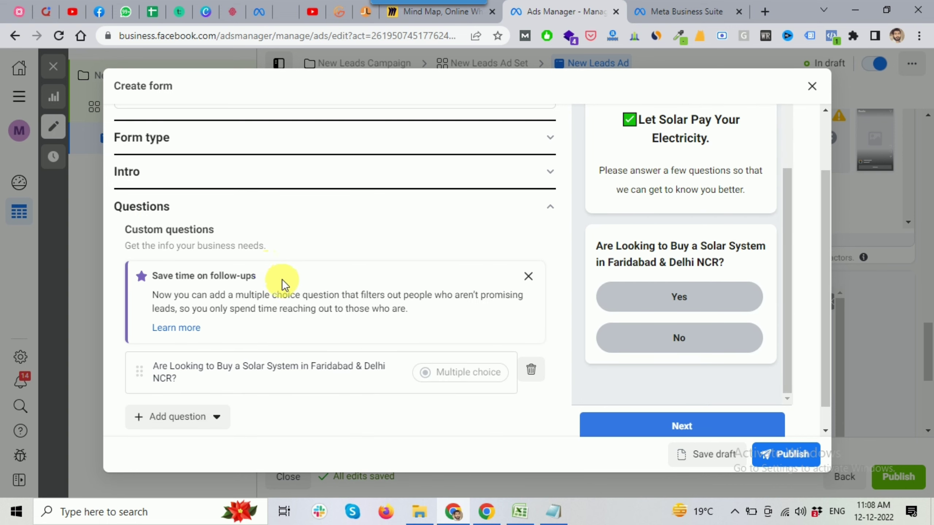
pyautogui.scroll(-1, 291, 285)
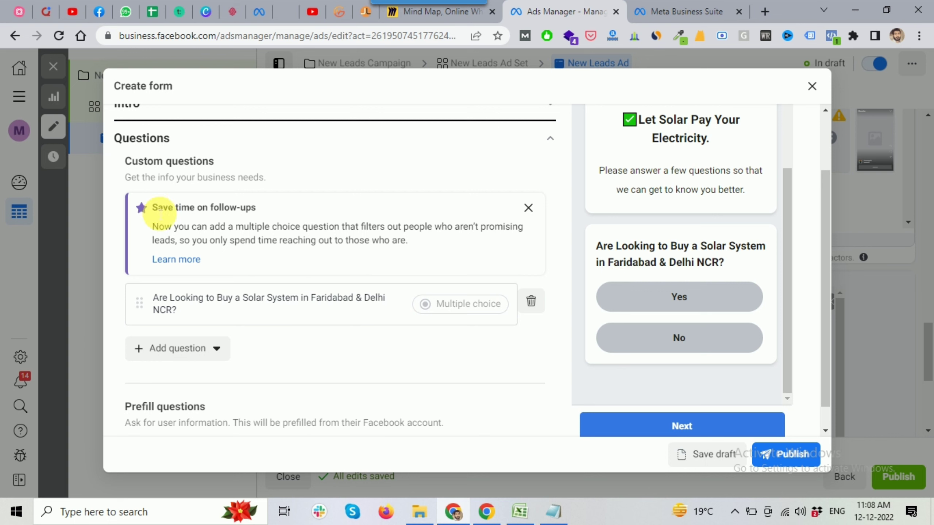
pyautogui.moveTo(152, 213); pyautogui.dragTo(254, 212)
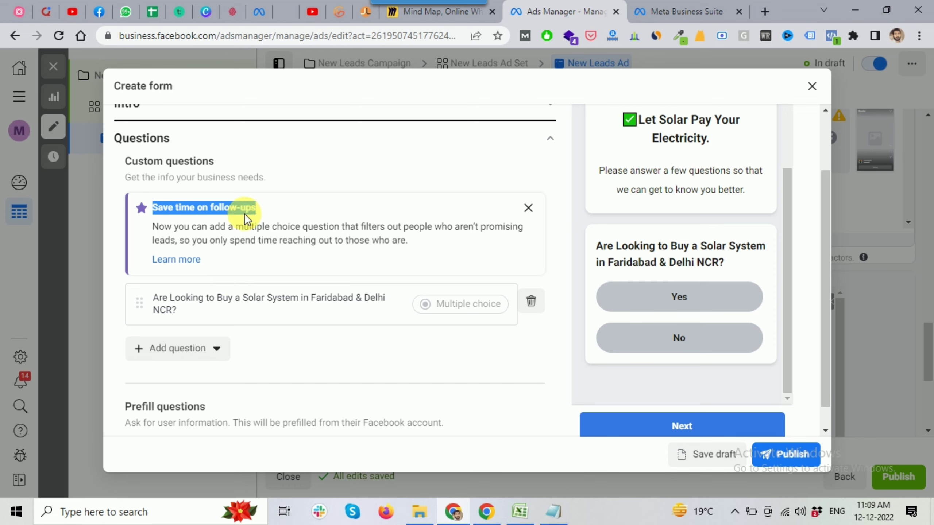
pyautogui.click(528, 207)
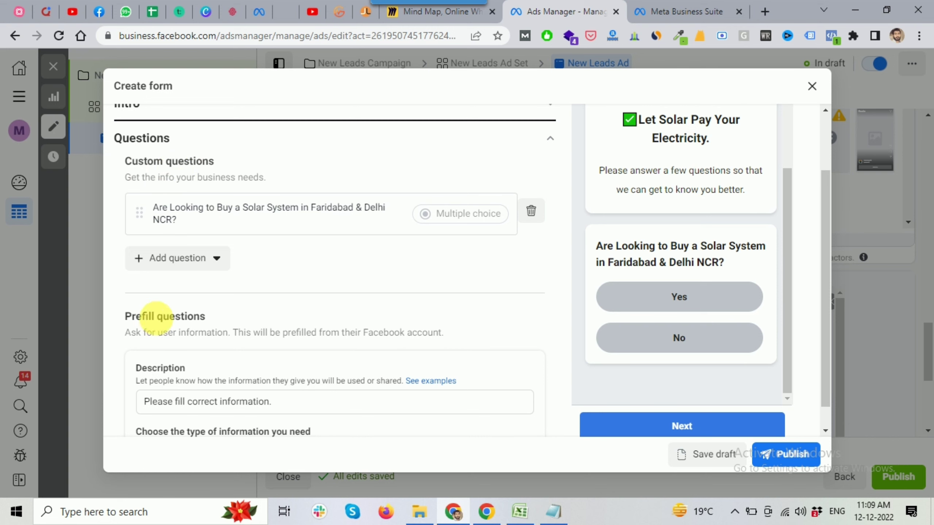
pyautogui.click(432, 12)
pyautogui.click(581, 13)
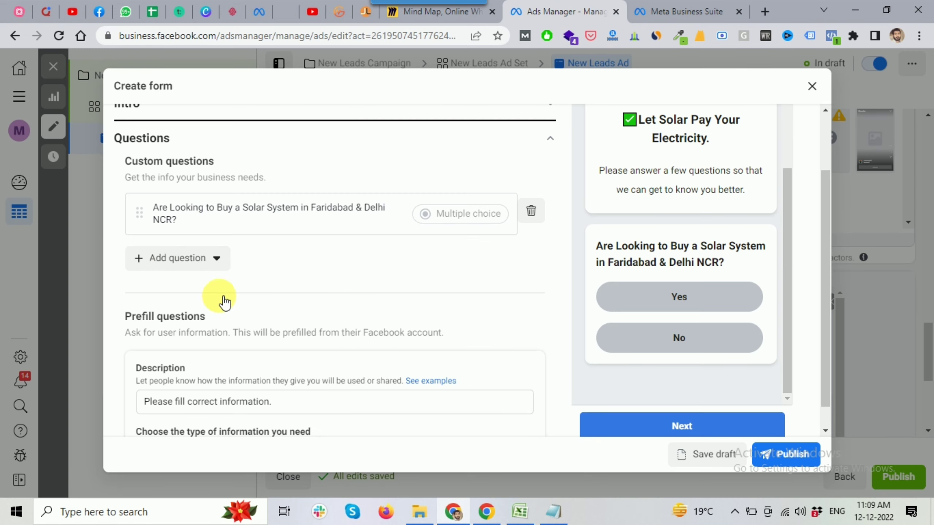
pyautogui.click(206, 265)
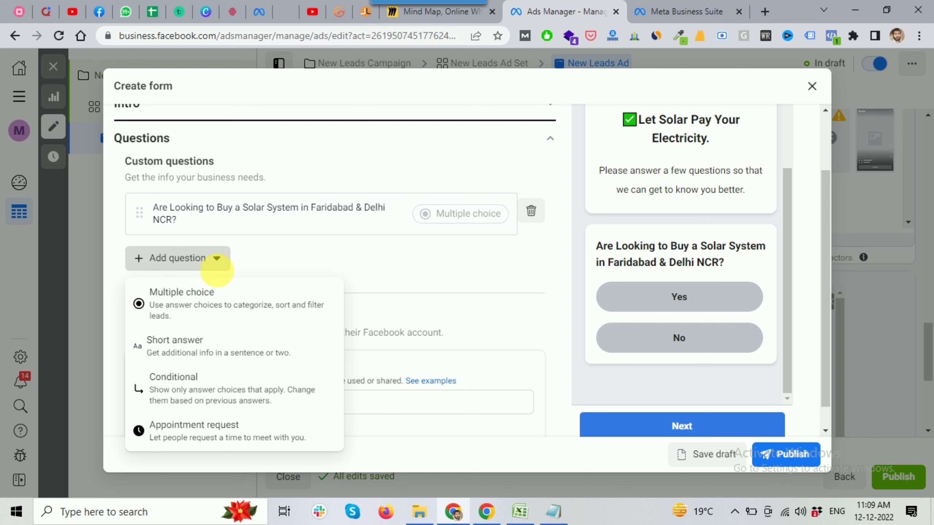
pyautogui.click(374, 249)
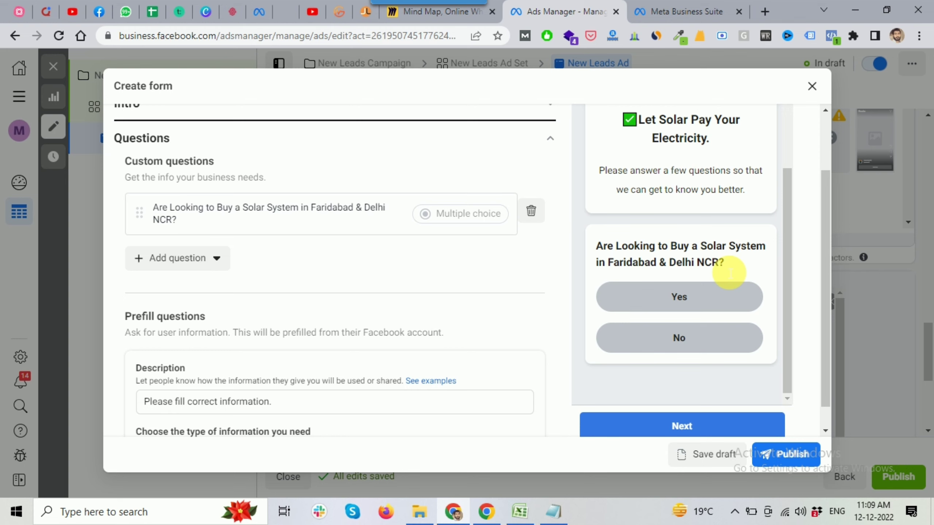
pyautogui.moveTo(598, 245); pyautogui.dragTo(720, 269)
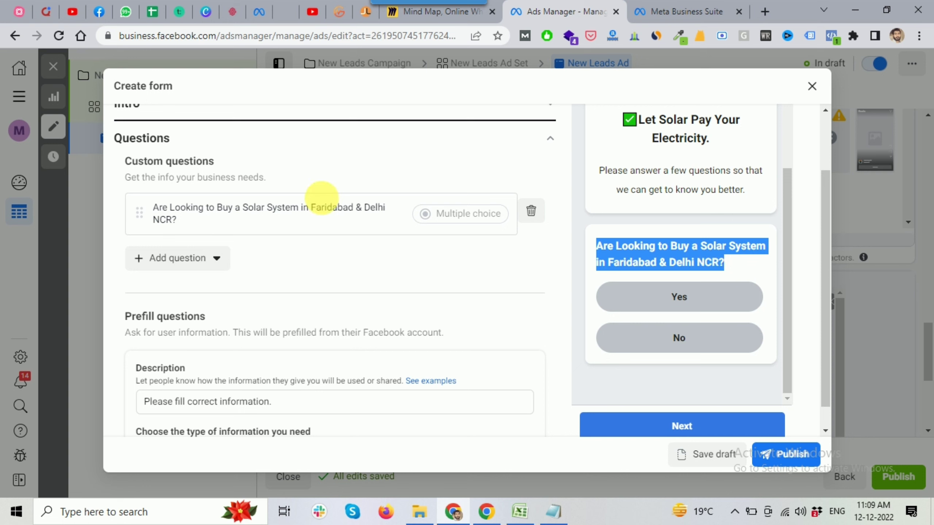
# Copy the text of the existing solar system custom question and delete that question from the form
pyautogui.click(273, 209)
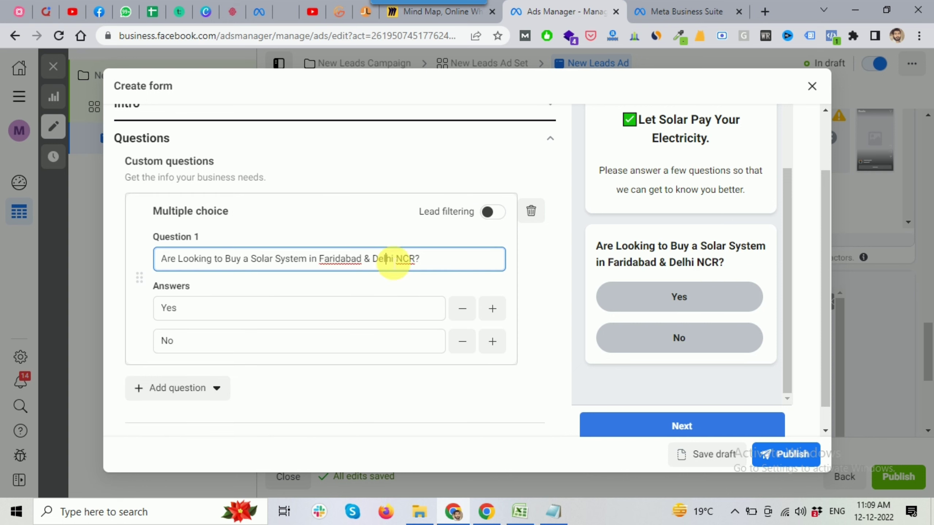
pyautogui.tripleClick(392, 263)
pyautogui.hotkey('ctrl', 'c')
pyautogui.click(531, 211)
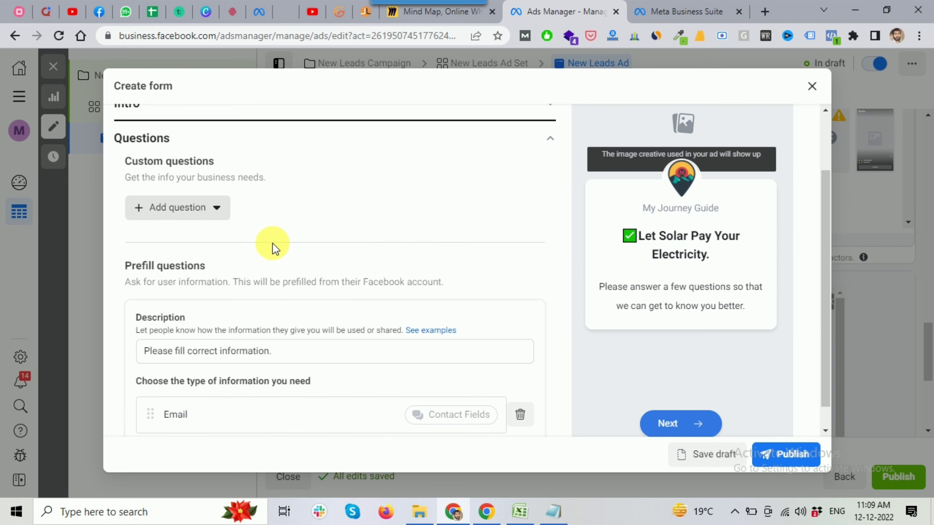
# Add a multiple choice question "Are Looking to Buy a Solar System in Faridabad & Delhi NCR?" with the answers "yes" and "no"
pyautogui.click(220, 209)
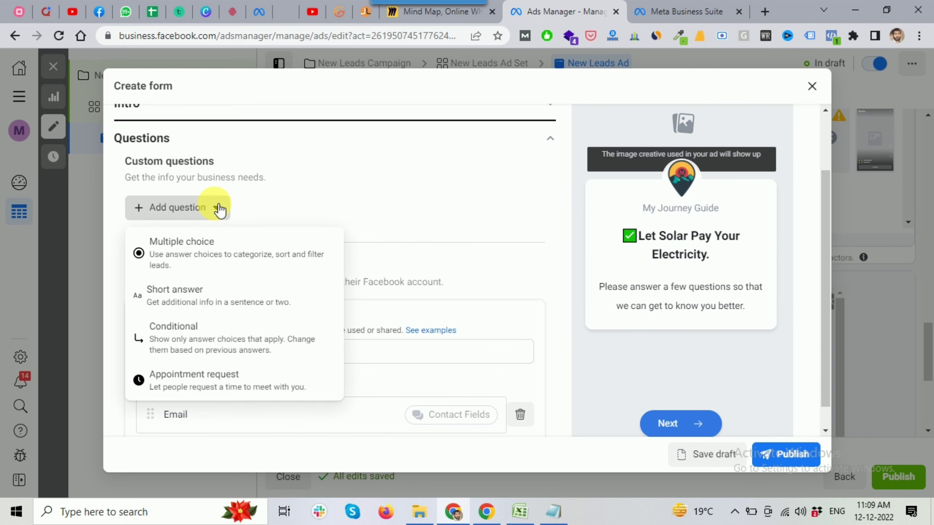
pyautogui.click(198, 247)
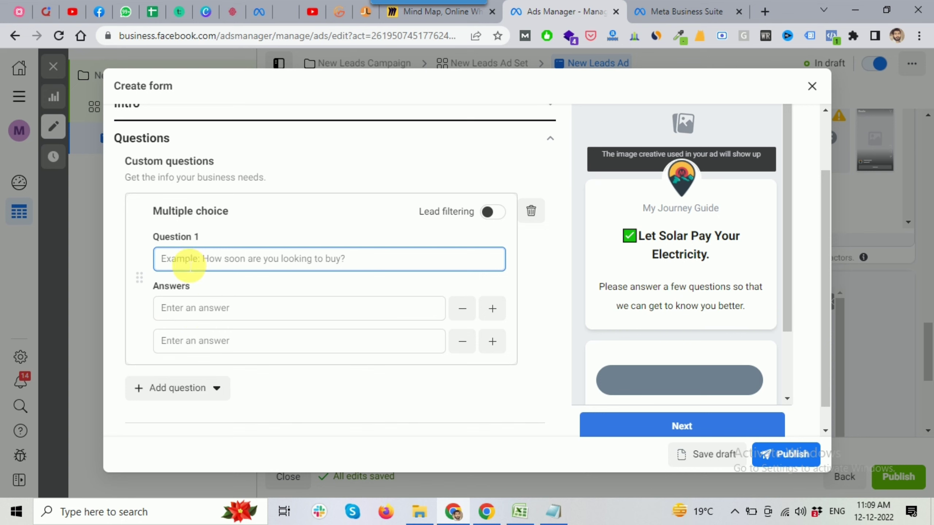
pyautogui.hotkey('ctrl', 'v')
pyautogui.click(201, 314)
pyautogui.write('y')
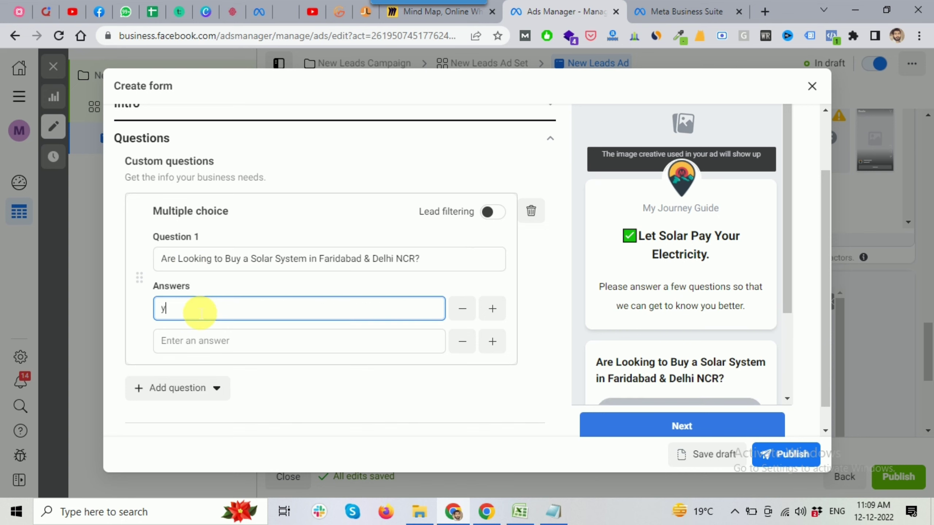
pyautogui.click(229, 342)
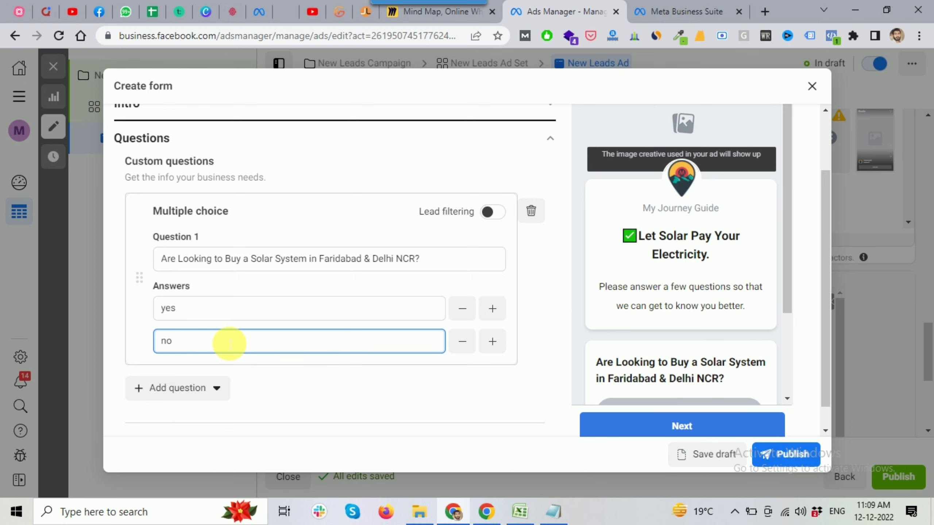
pyautogui.click(549, 301)
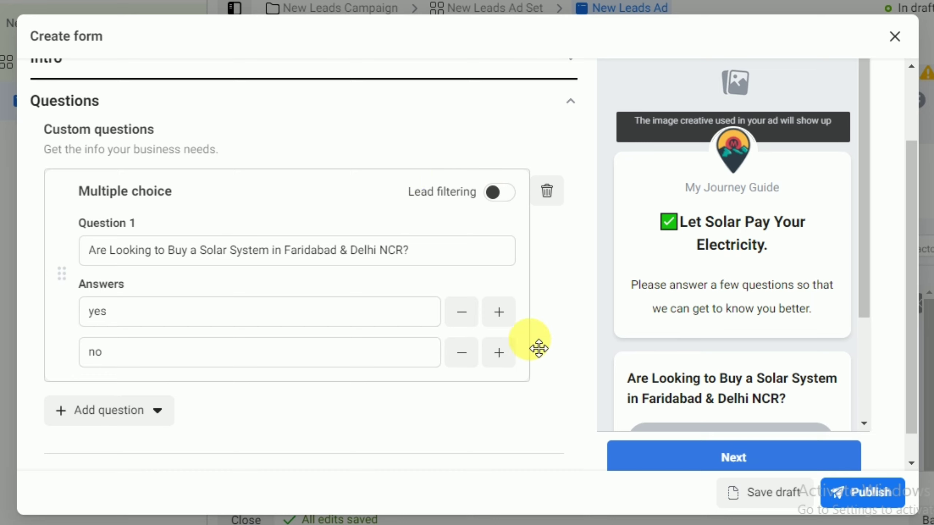
# Turn on lead filtering for the multiple choice question about buying a solar system
pyautogui.moveTo(865, 255); pyautogui.dragTo(844, 305)
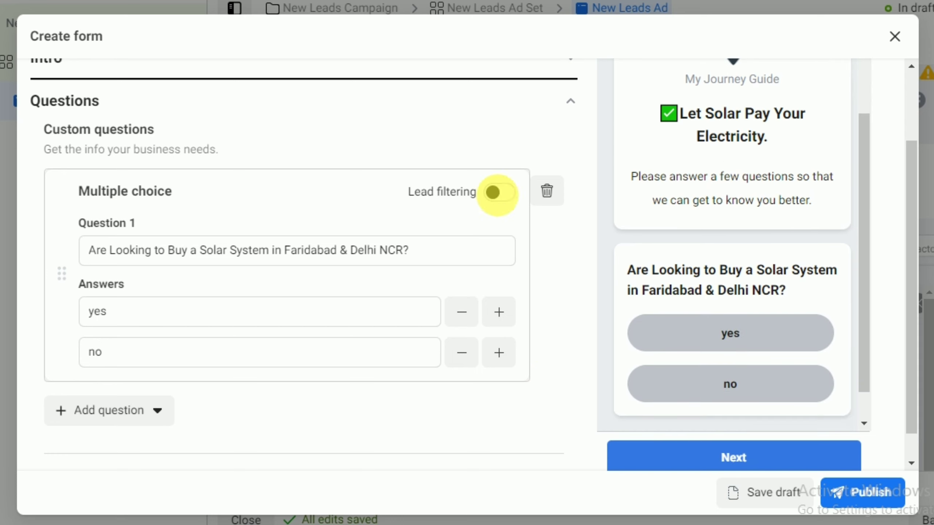
pyautogui.click(500, 192)
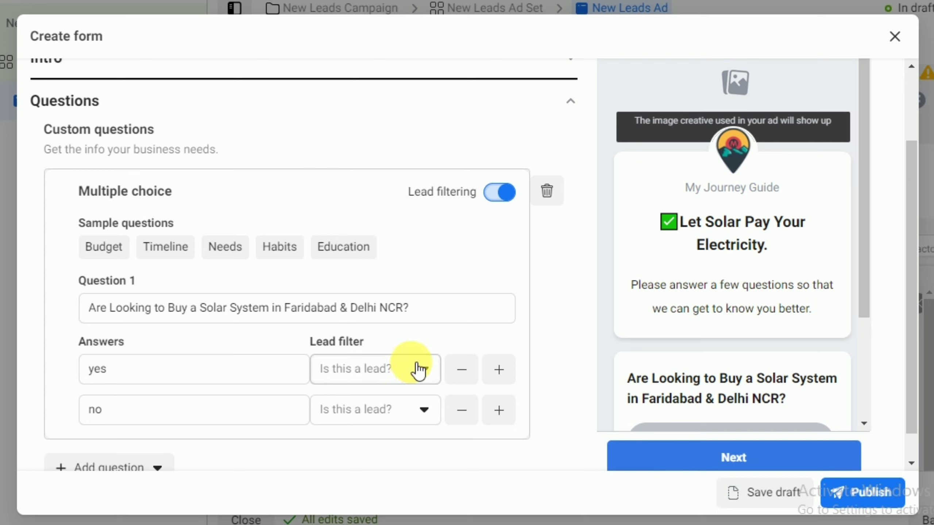
pyautogui.moveTo(309, 341); pyautogui.dragTo(366, 349)
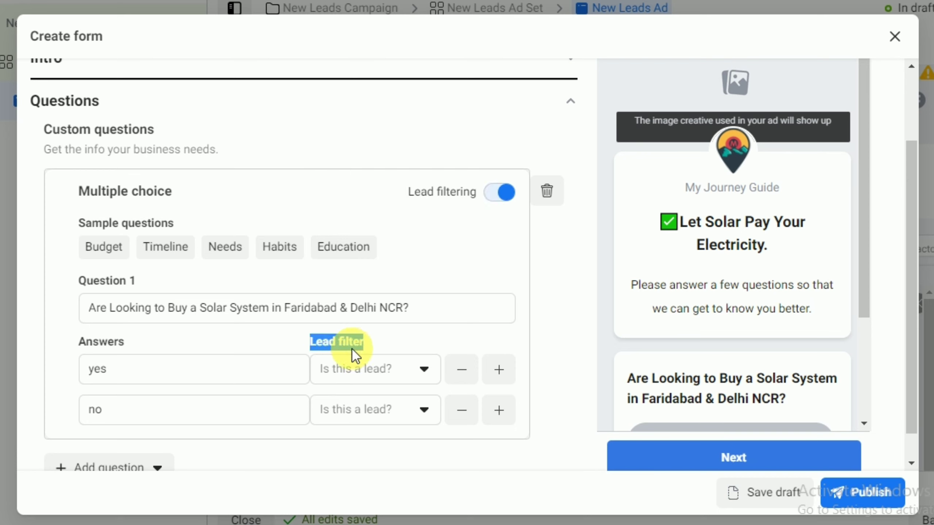
pyautogui.scroll(-2, 345, 349)
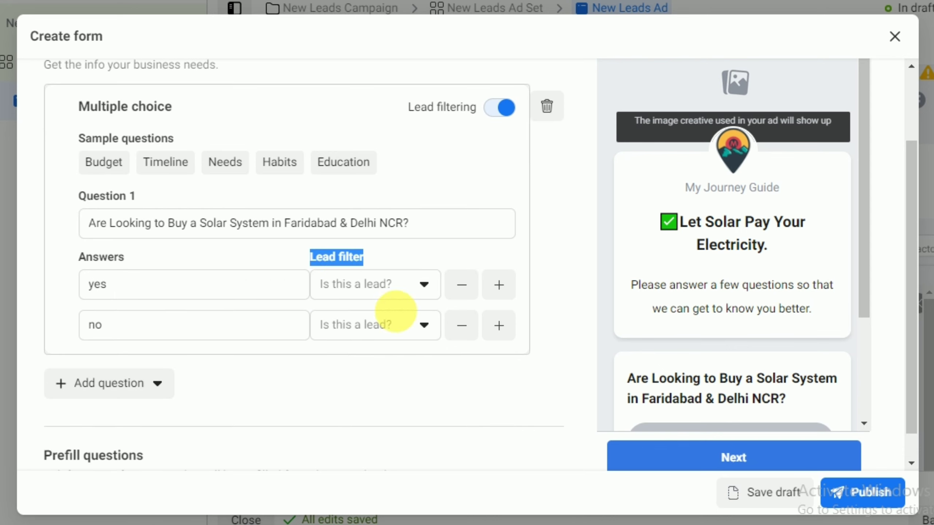
# Set the lead filter to Lead for the "yes" answer and to Not a lead for the "no" answer
pyautogui.click(382, 290)
pyautogui.click(419, 337)
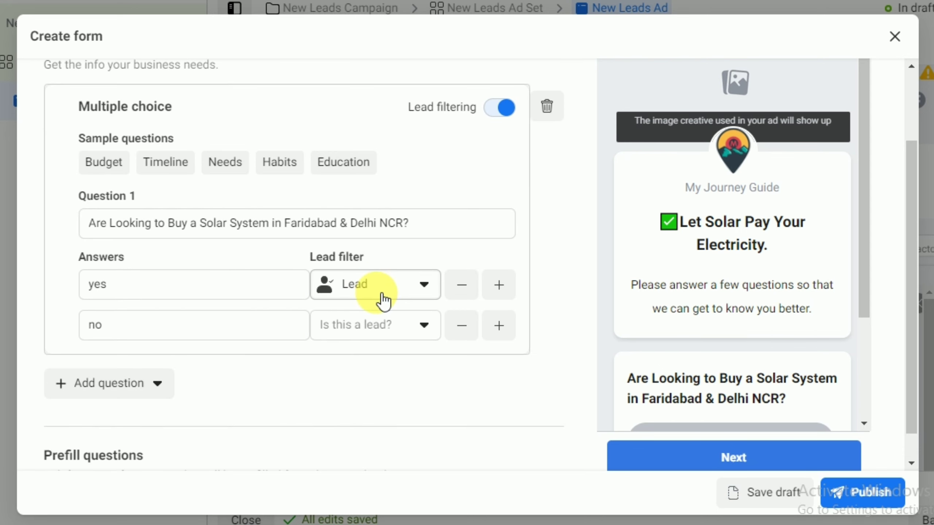
pyautogui.click(377, 331)
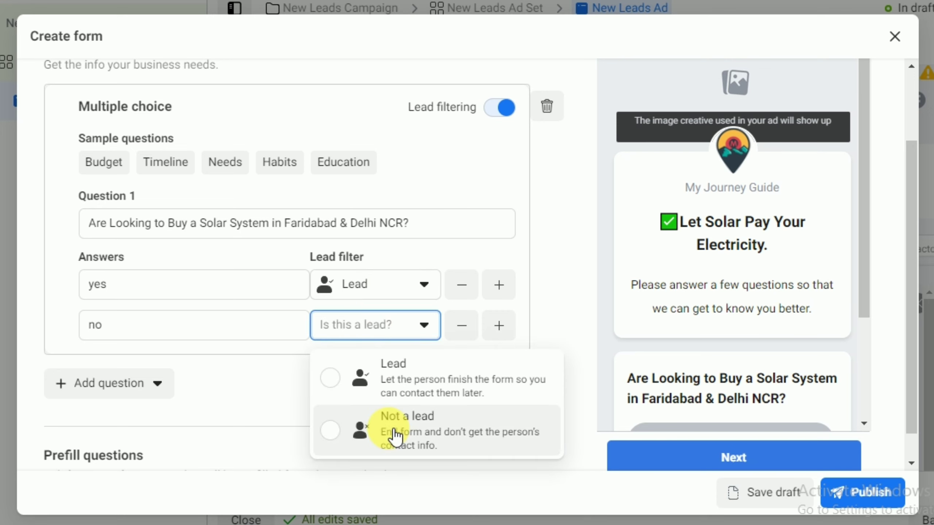
pyautogui.click(424, 434)
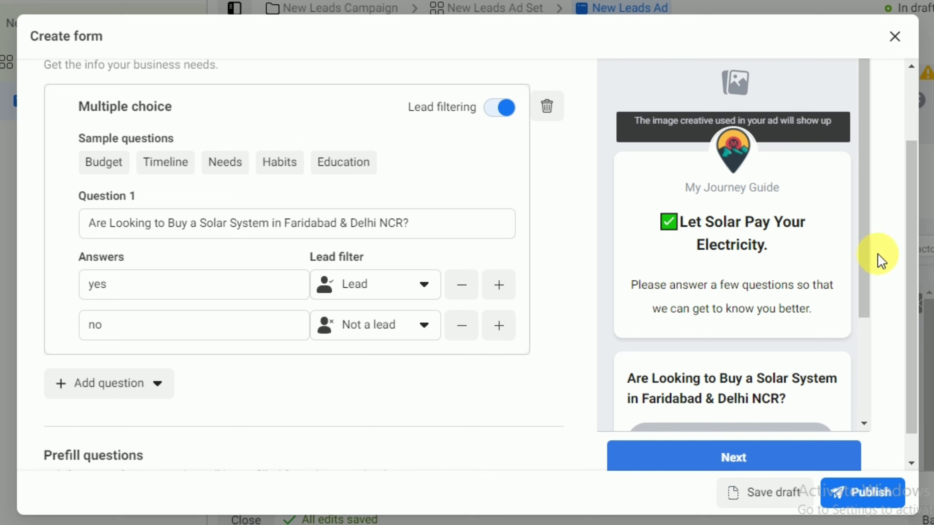
pyautogui.moveTo(866, 236)
pyautogui.mouseDown()
pyautogui.moveTo(875, 298)
pyautogui.moveTo(865, 219)
pyautogui.mouseUp()
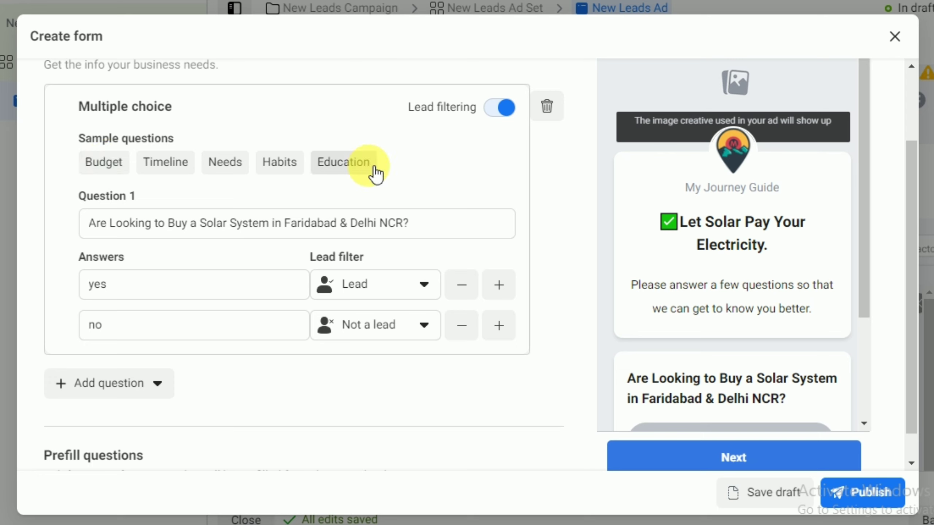
# Try the Education sample question and replace it with the Budget sample question and its answers
pyautogui.click(356, 169)
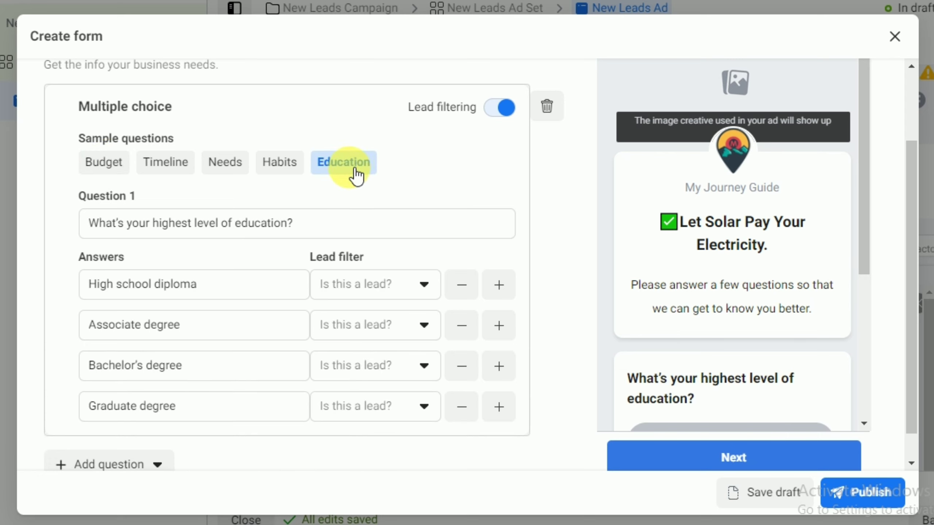
pyautogui.click(96, 160)
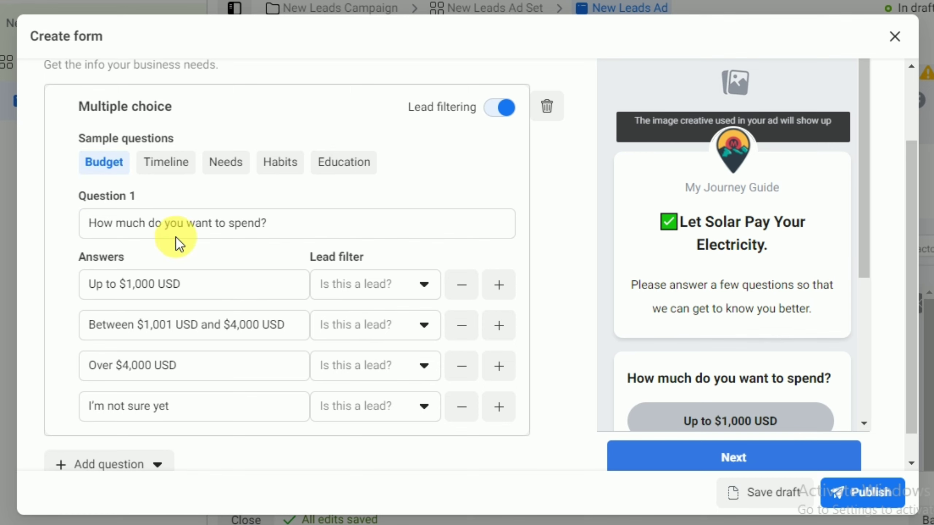
pyautogui.click(303, 231)
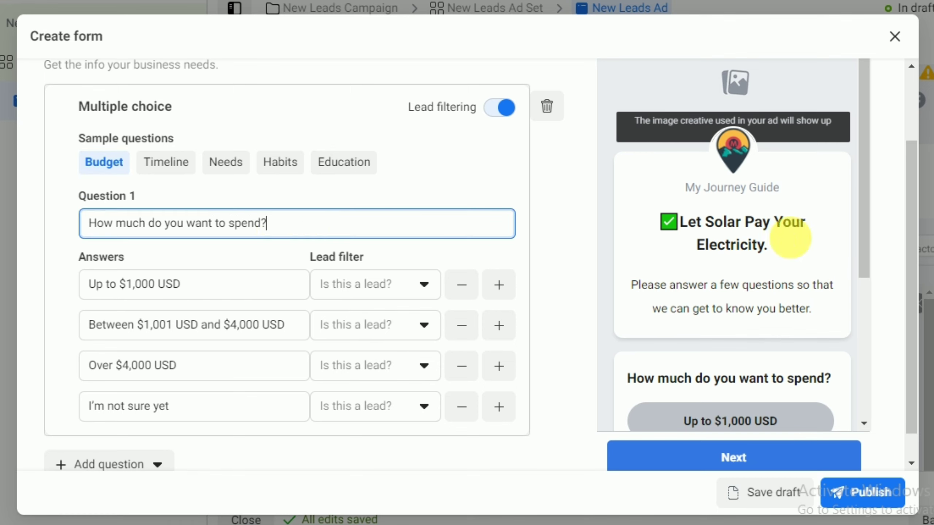
pyautogui.moveTo(864, 178); pyautogui.dragTo(867, 308)
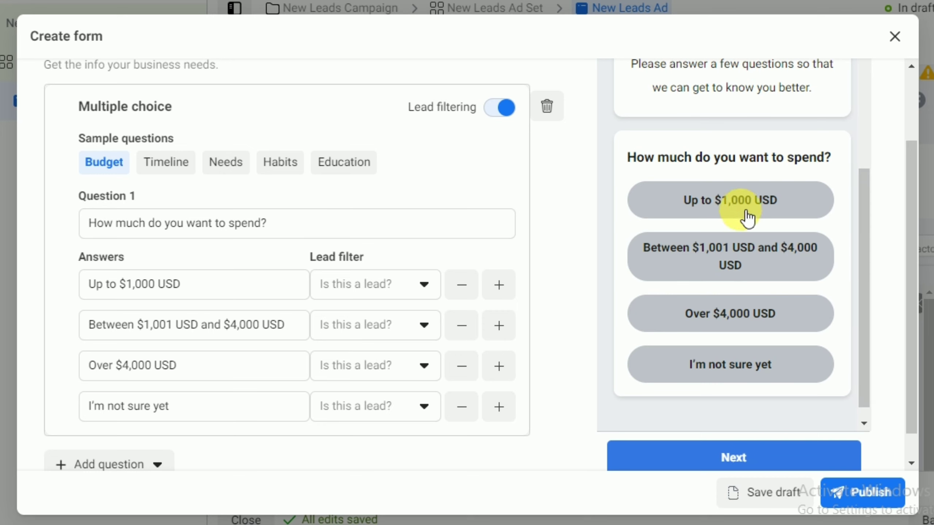
# Set the lead filter to Lead for the three budget amount answers and to Not a lead for "I'm not sure yet"
pyautogui.click(416, 286)
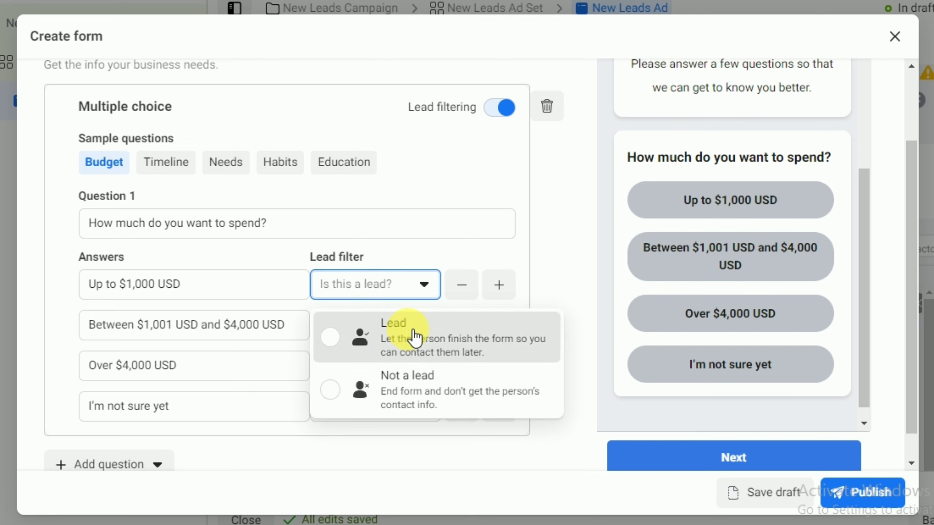
pyautogui.click(414, 338)
pyautogui.click(392, 331)
pyautogui.click(368, 381)
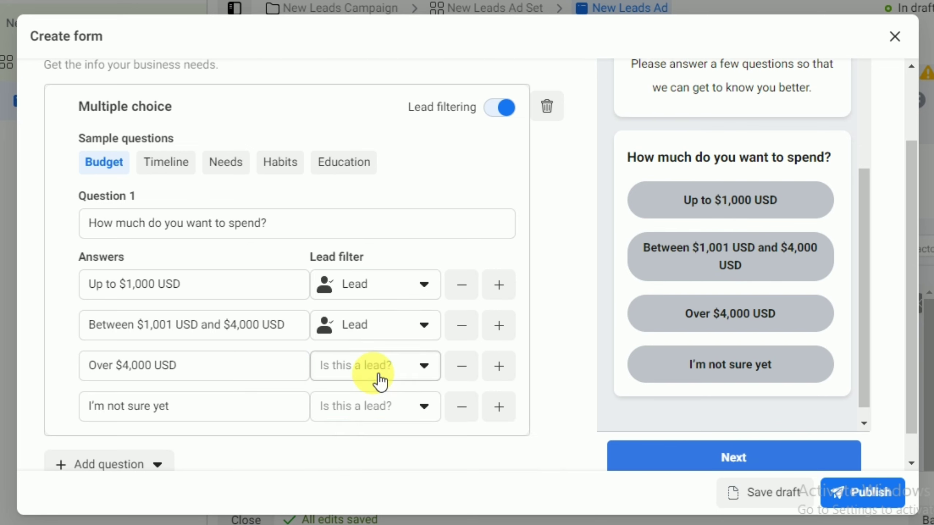
pyautogui.click(380, 381)
pyautogui.click(328, 434)
pyautogui.click(363, 407)
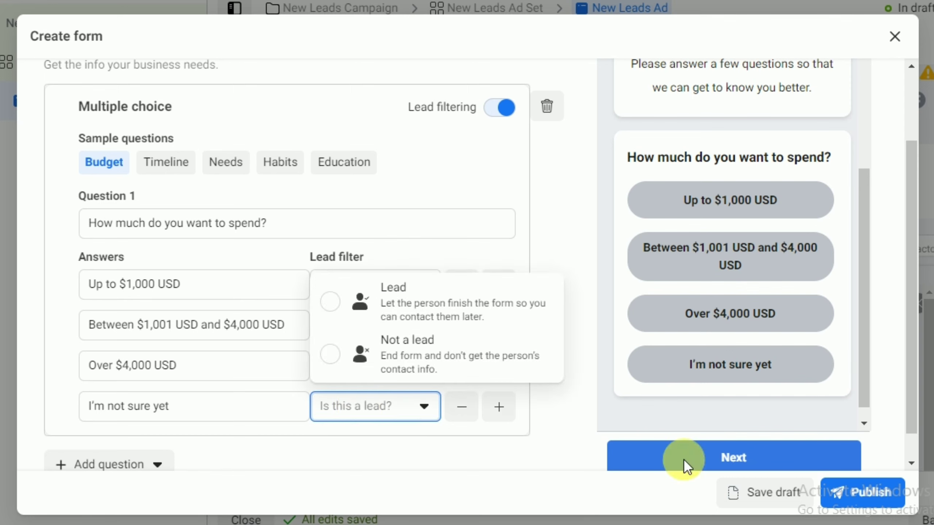
pyautogui.click(460, 355)
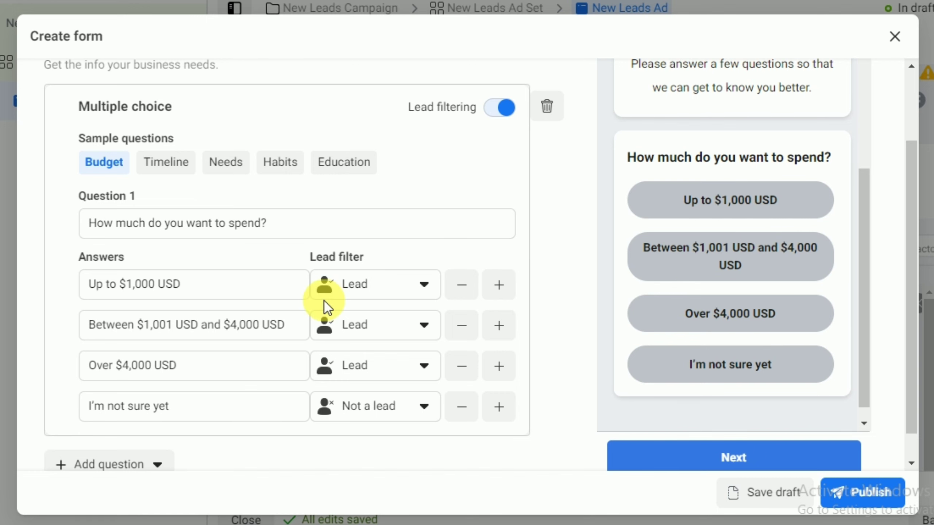
# Add an Appointment request question to the form's custom questions, after the budget question
pyautogui.scroll(-2, 323, 298)
pyautogui.scroll(2, 324, 308)
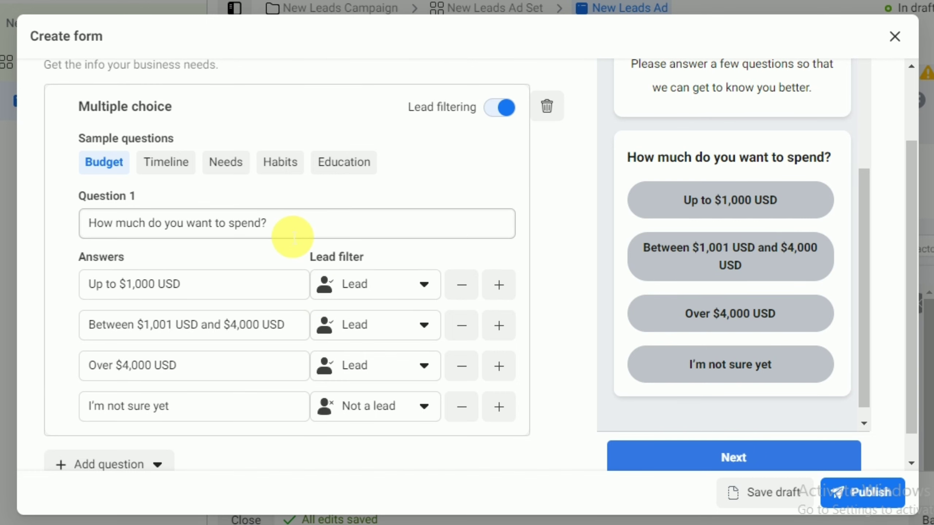
pyautogui.scroll(2, 290, 236)
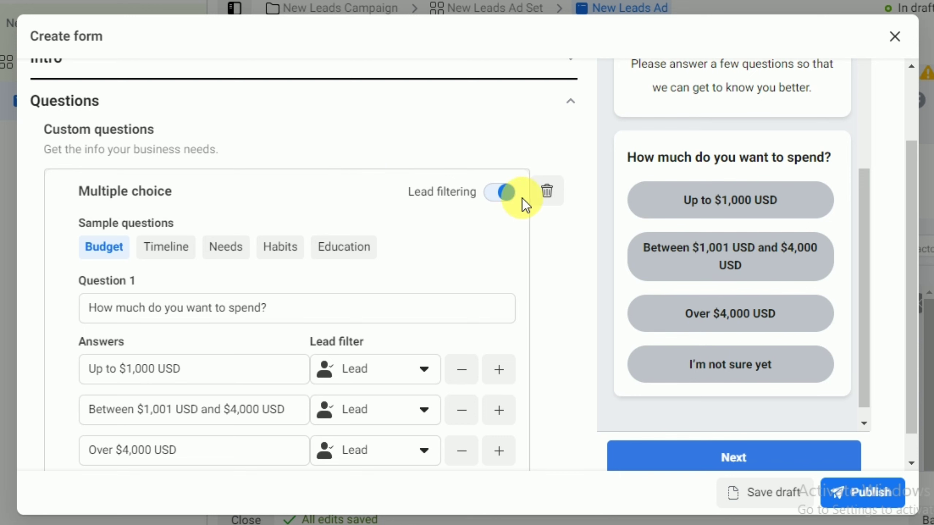
pyautogui.scroll(-6, 242, 249)
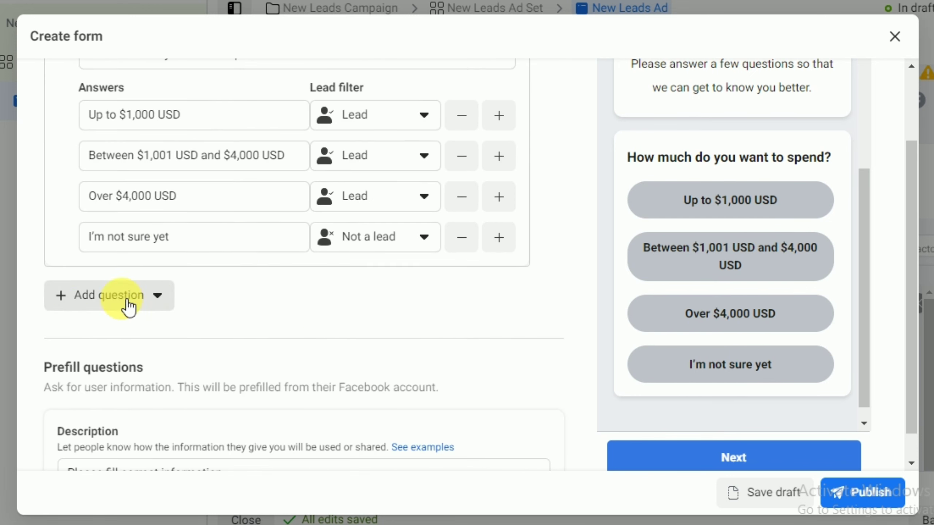
pyautogui.scroll(2, 278, 298)
pyautogui.scroll(2, 198, 313)
pyautogui.scroll(-2, 129, 396)
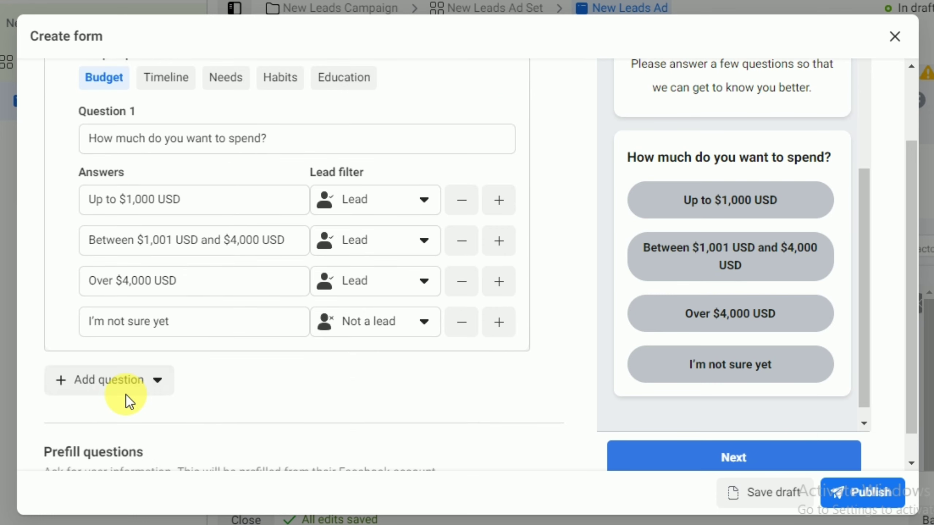
pyautogui.click(146, 384)
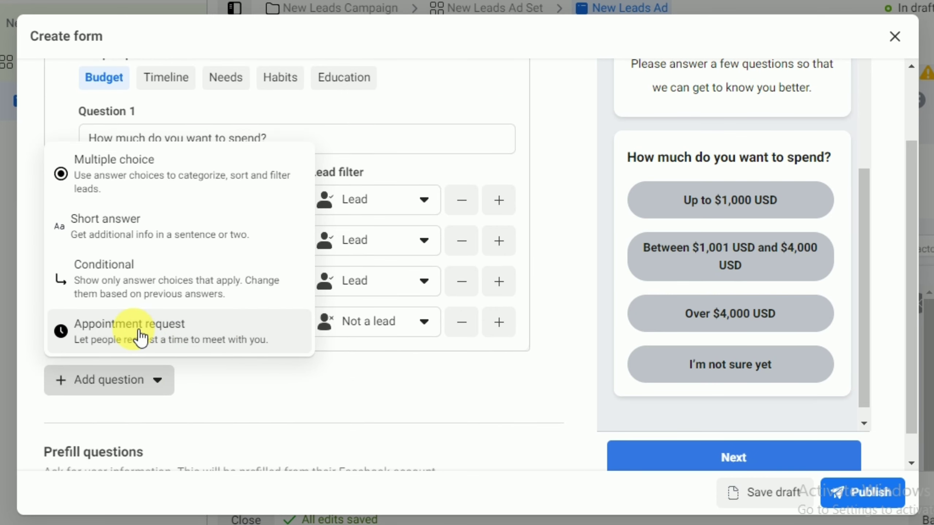
pyautogui.click(140, 335)
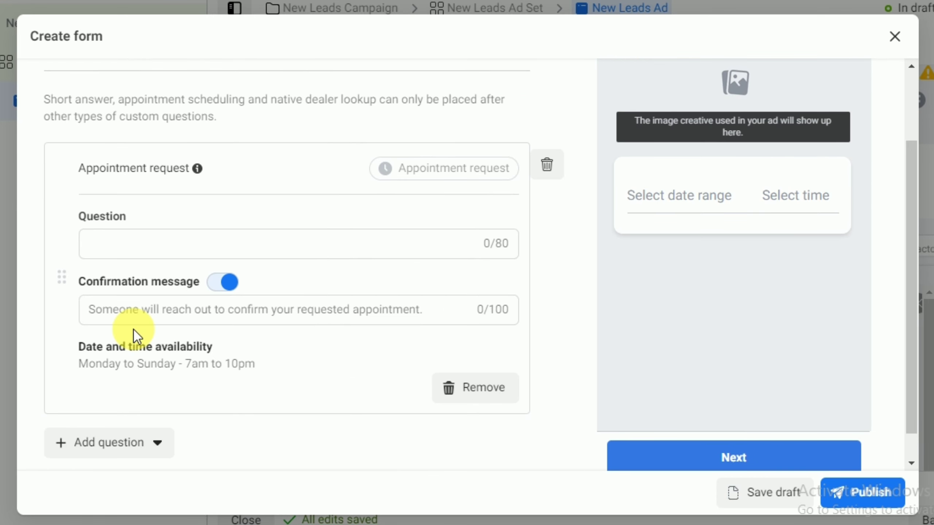
# Enter "Best Time to Call You" as the question text of the appointment request
pyautogui.scroll(2, 251, 323)
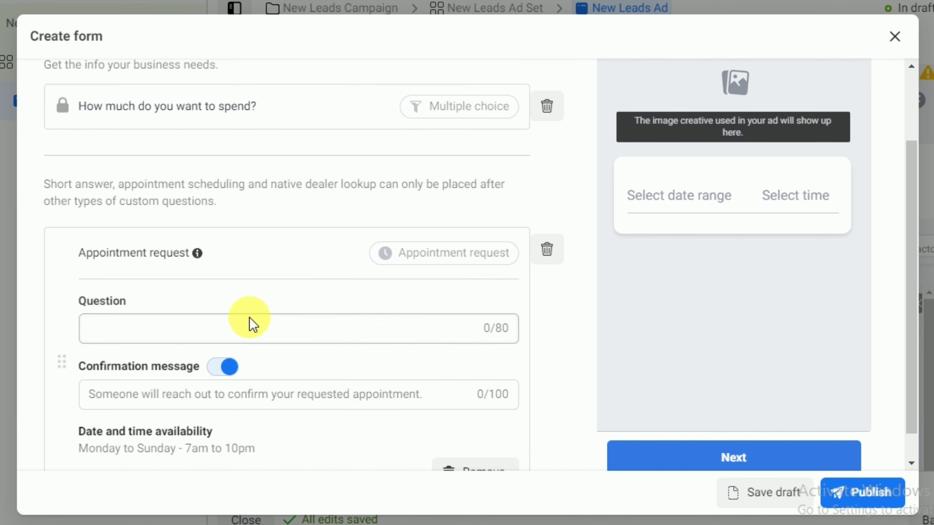
pyautogui.click(149, 329)
pyautogui.write('Best Ti')
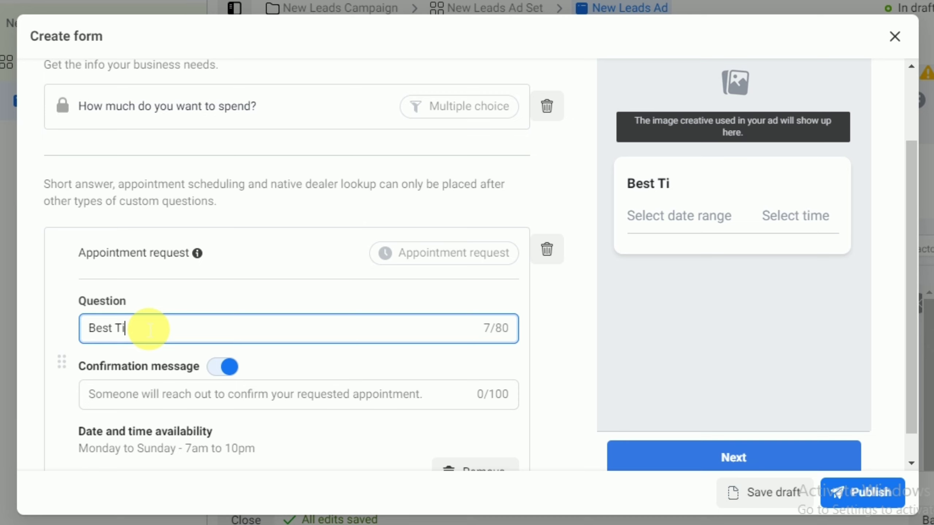
pyautogui.write('me to Call You')
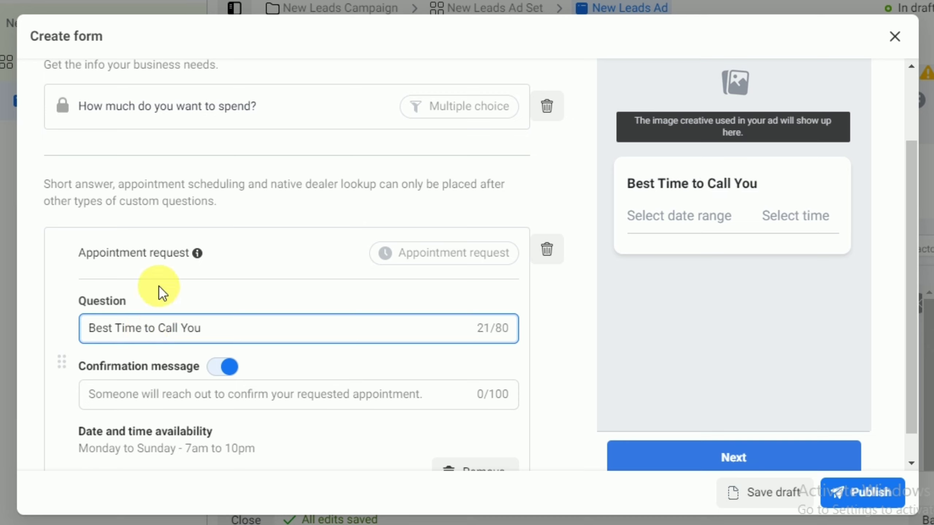
# Examine the appointment request's question and its date and time fields in the form preview
pyautogui.moveTo(916, 336)
pyautogui.mouseDown()
pyautogui.moveTo(910, 299)
pyautogui.moveTo(916, 337)
pyautogui.mouseUp()
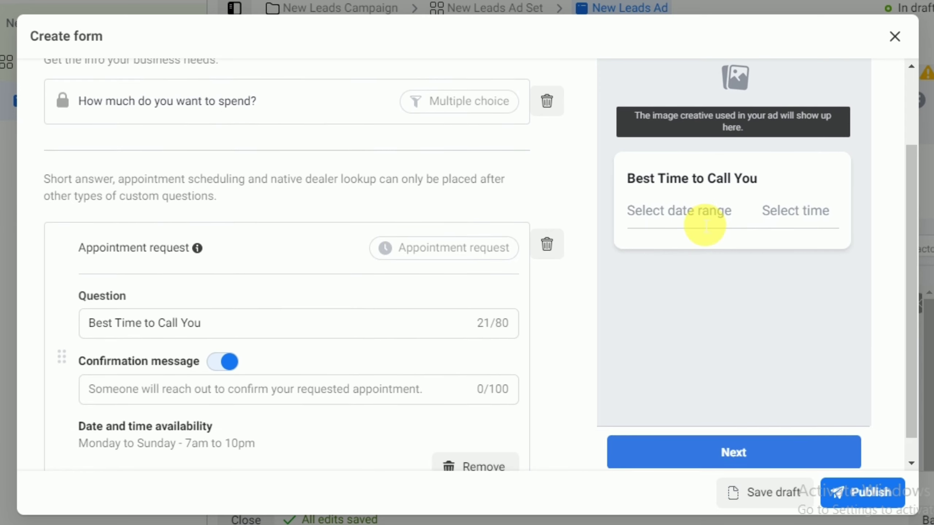
pyautogui.moveTo(627, 179); pyautogui.dragTo(766, 194)
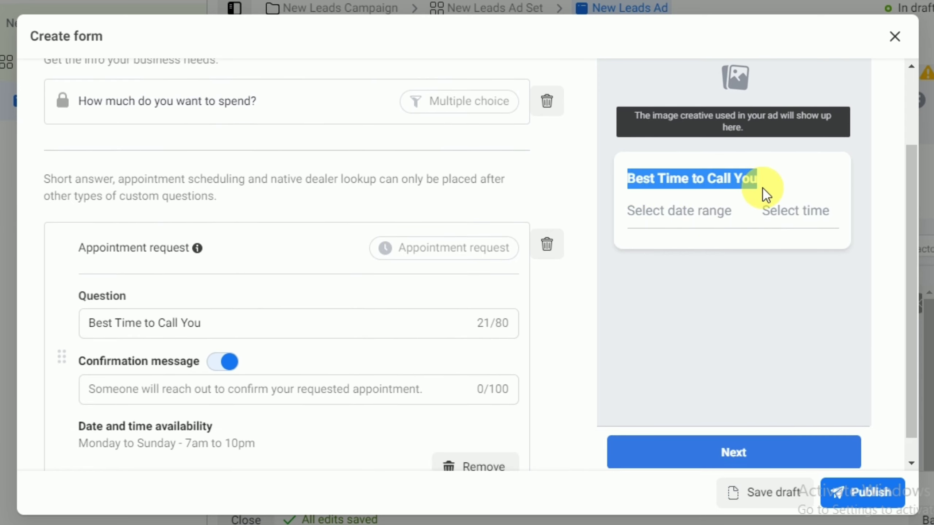
pyautogui.scroll(-2, 311, 309)
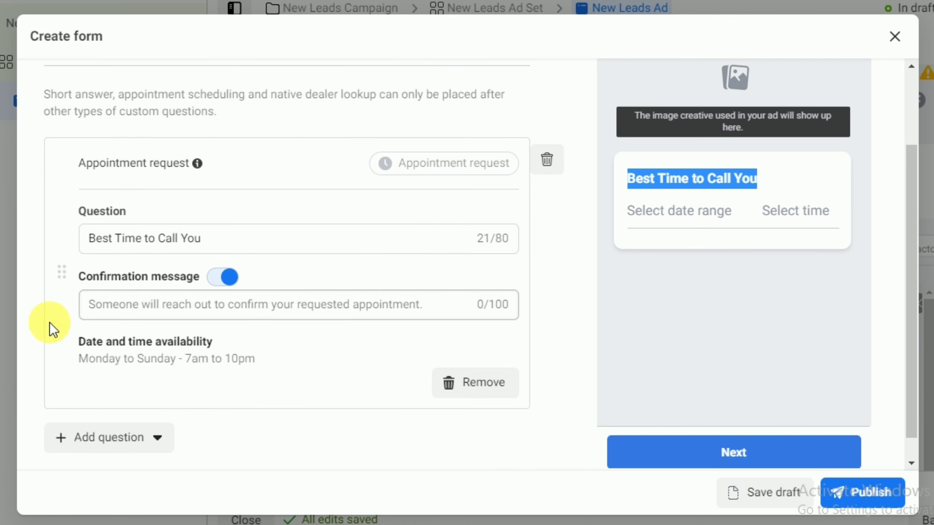
pyautogui.click(663, 217)
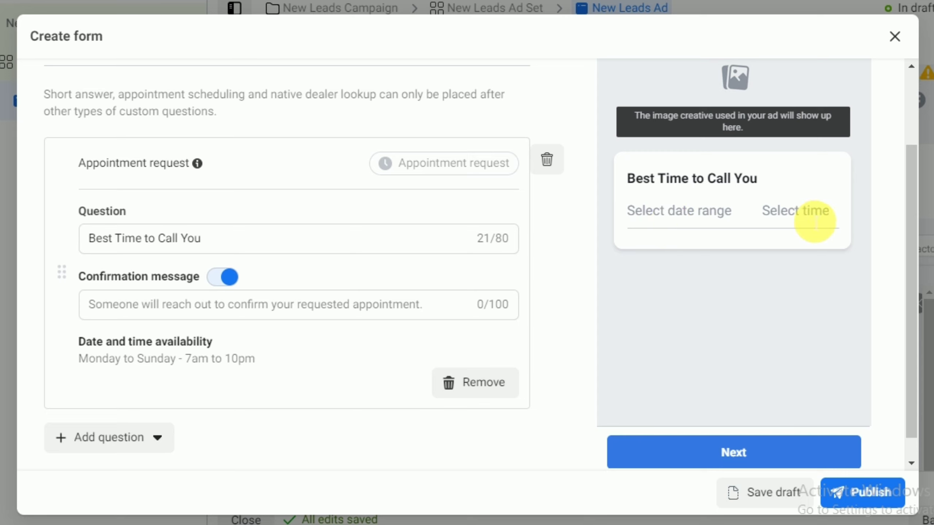